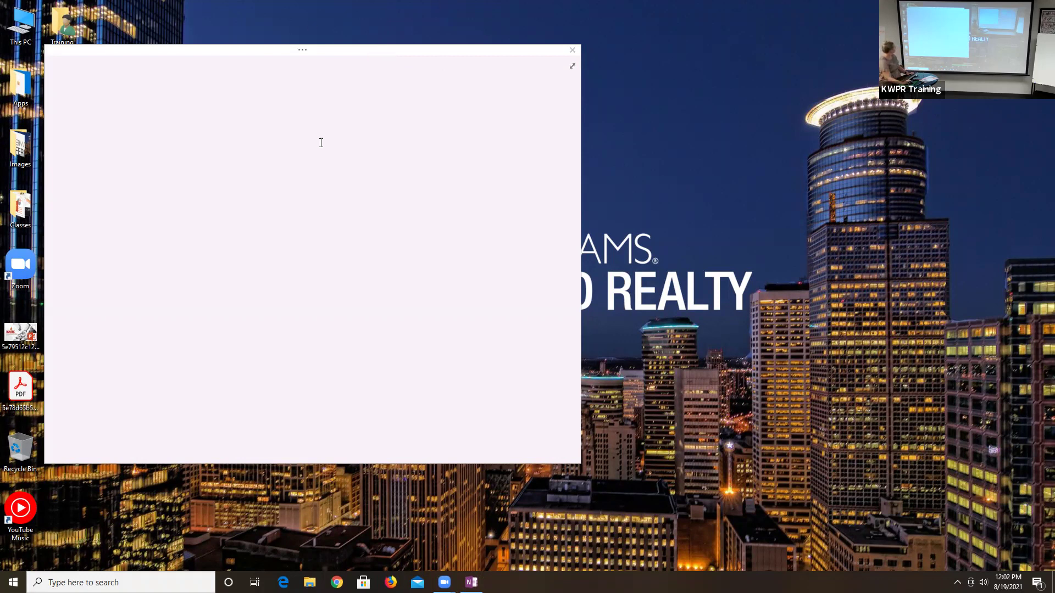
# Write the heading "Buyer Side:" in the blank note and set its font size to 16
pyautogui.write('Buy')
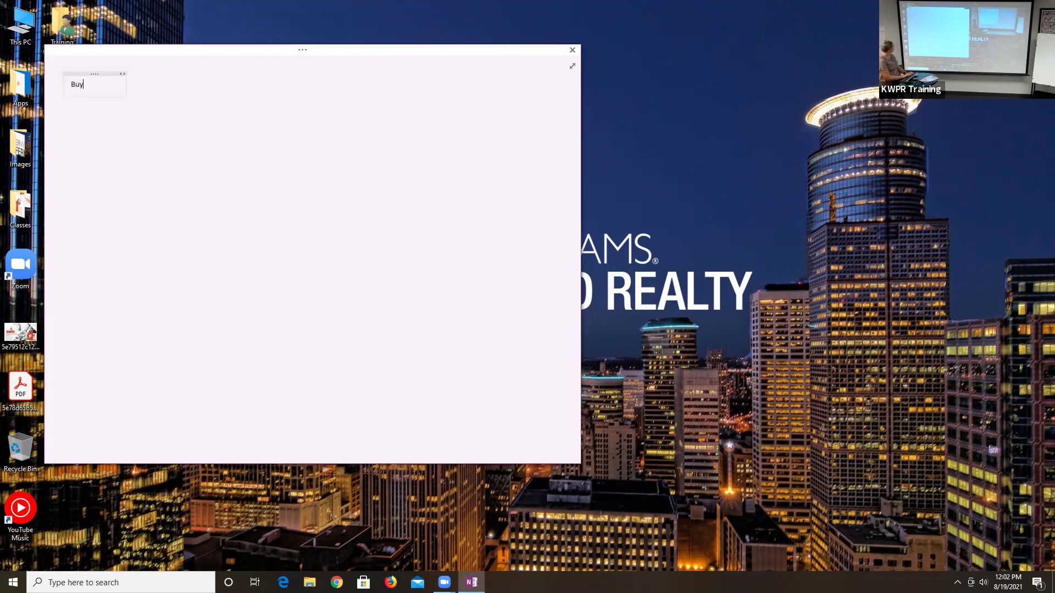
pyautogui.write('er Side:')
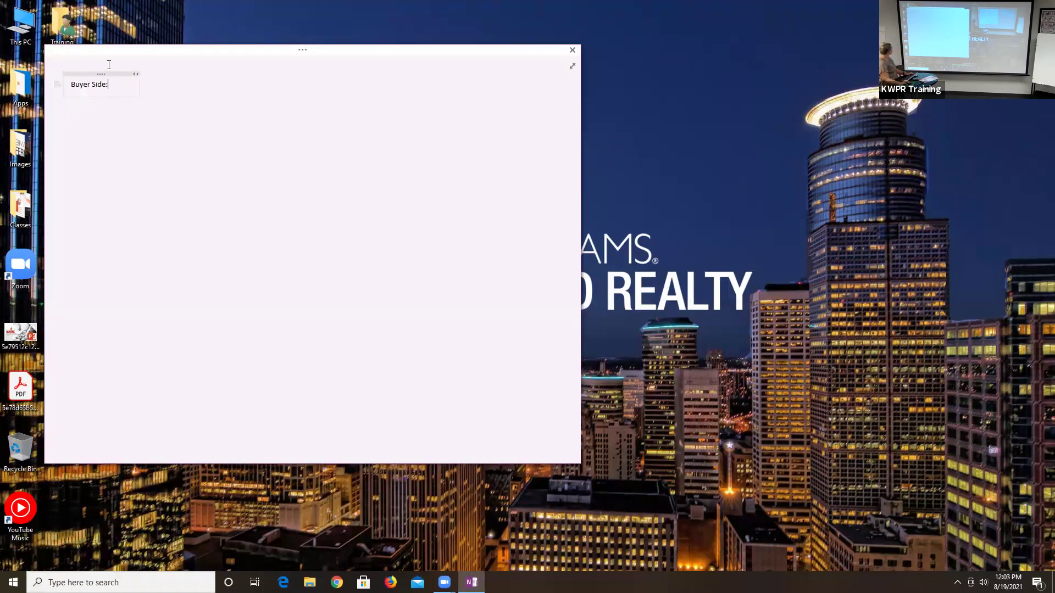
pyautogui.tripleClick(101, 87)
pyautogui.rightClick(100, 87)
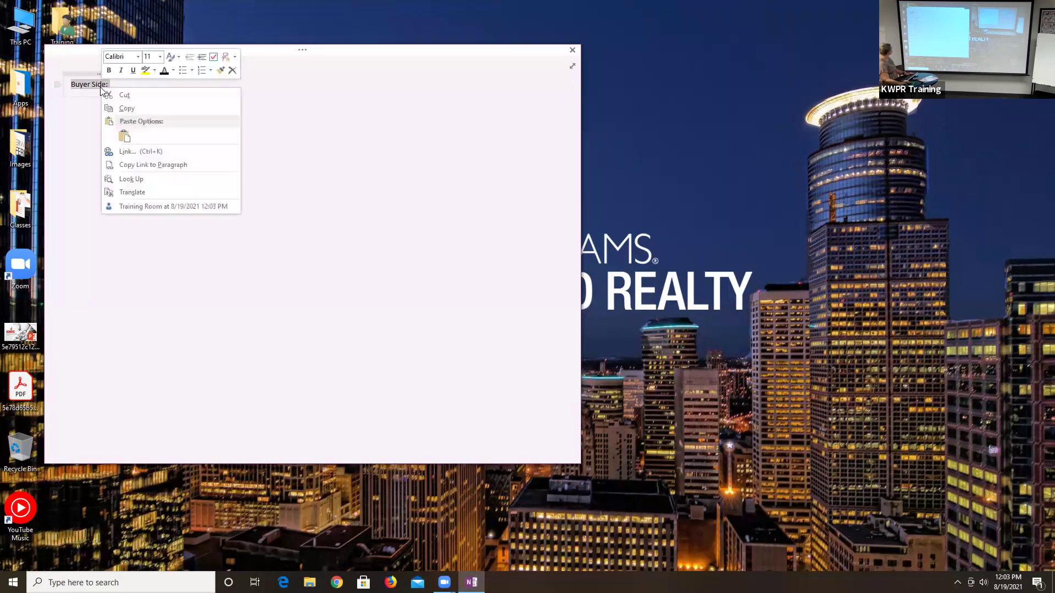
pyautogui.click(160, 56)
pyautogui.click(158, 160)
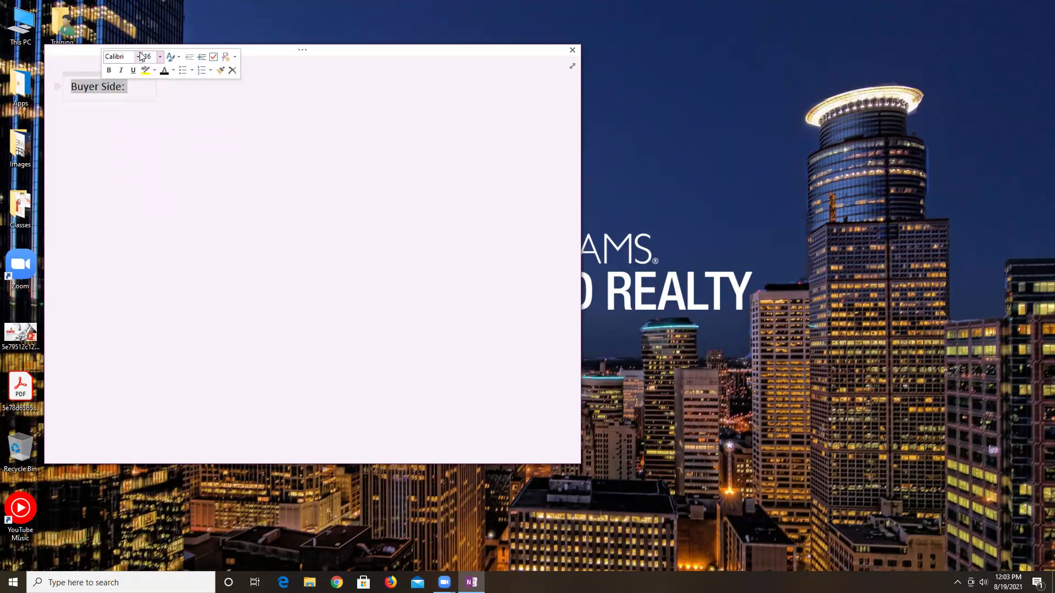
pyautogui.click(140, 90)
# Add the lines "Enter into command" and "Sign the Buyer" below the "Buyer Side:" heading
pyautogui.press('Return')
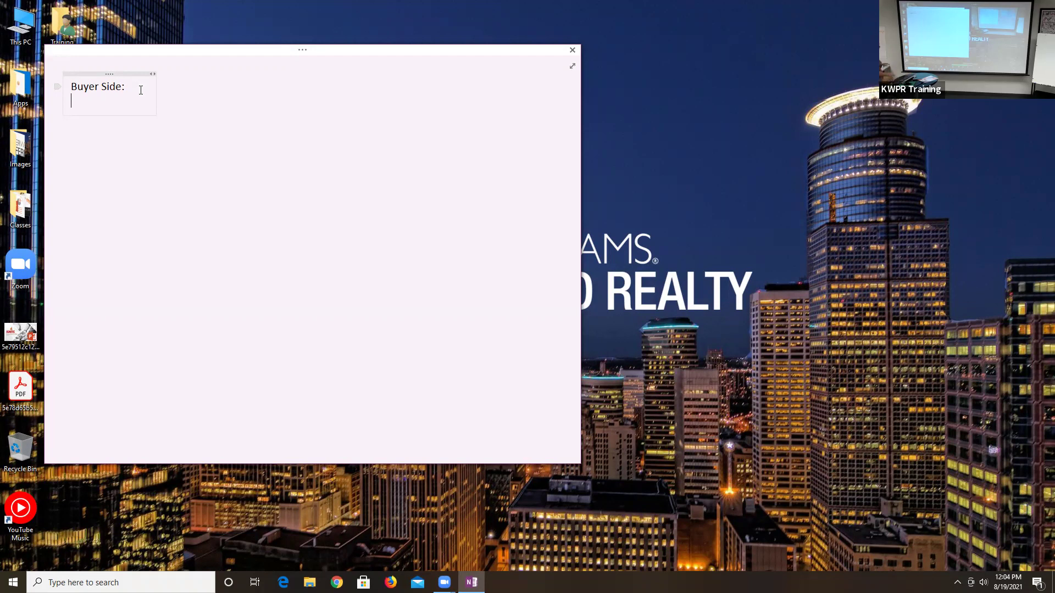
pyautogui.write('E')
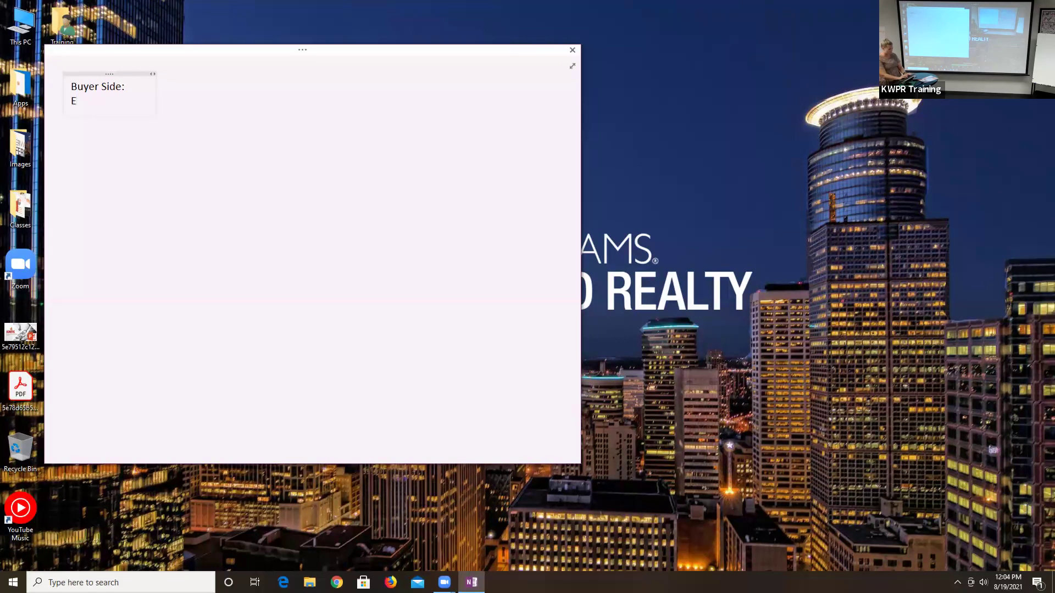
pyautogui.write('nter into command')
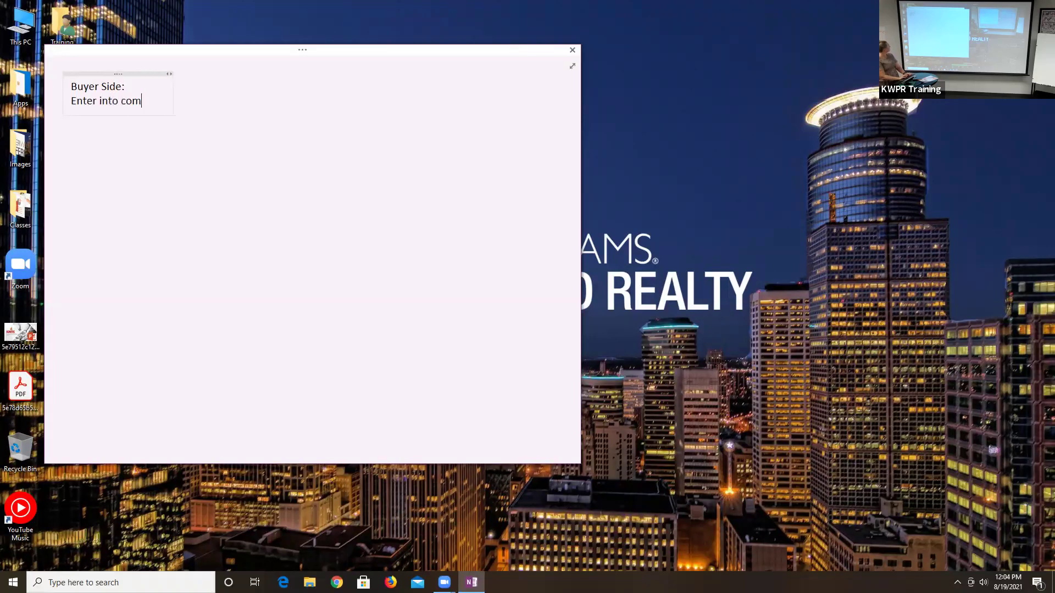
pyautogui.press('Return')
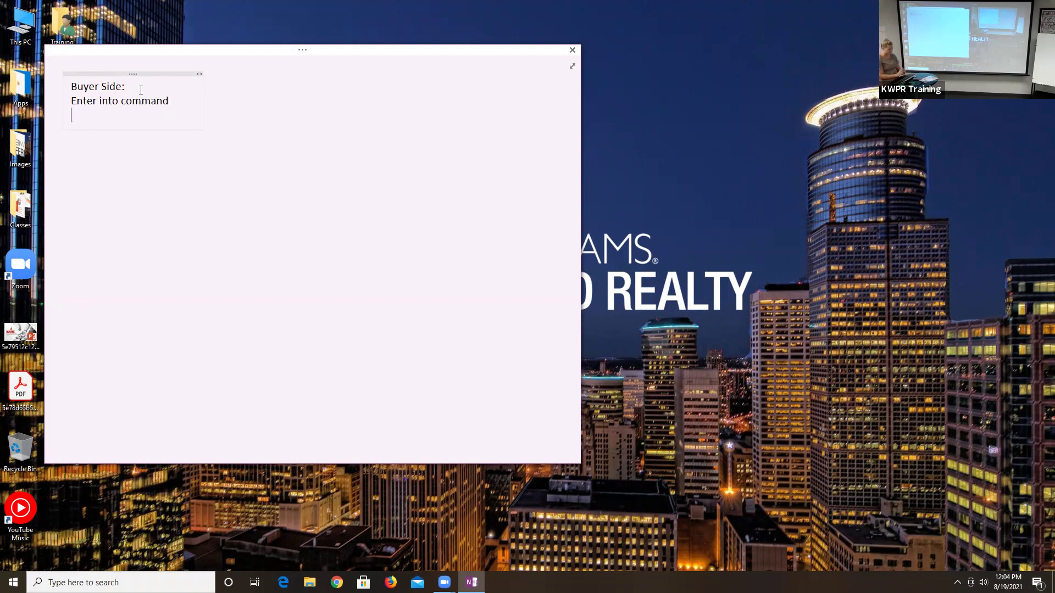
pyautogui.write('Sign the Buyer ')
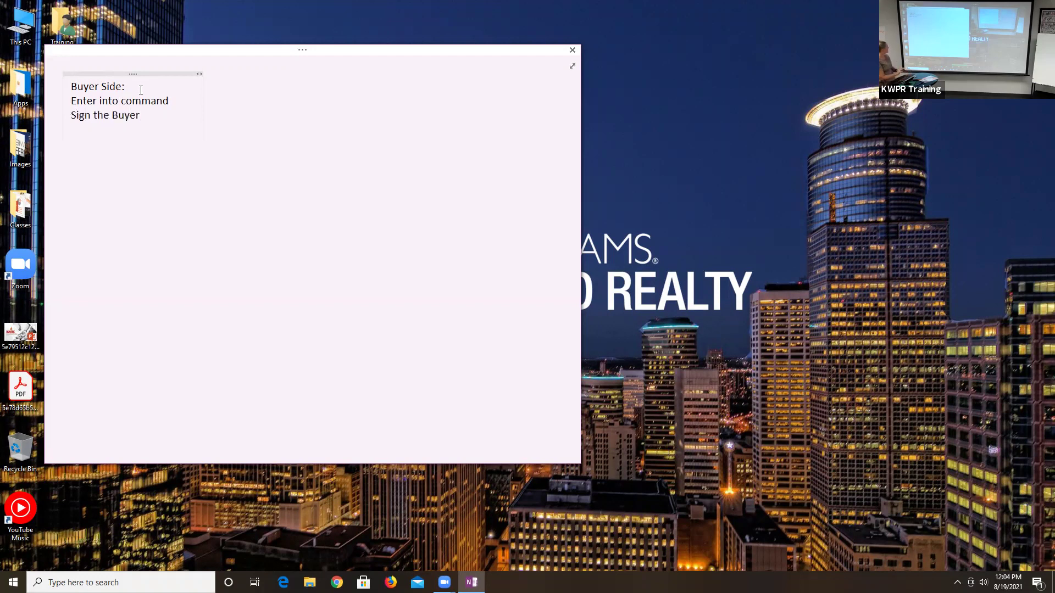
# Add the sub-item "--- Send a signed copy of contract and fun little note" under "Sign the Buyer"
pyautogui.write('---')
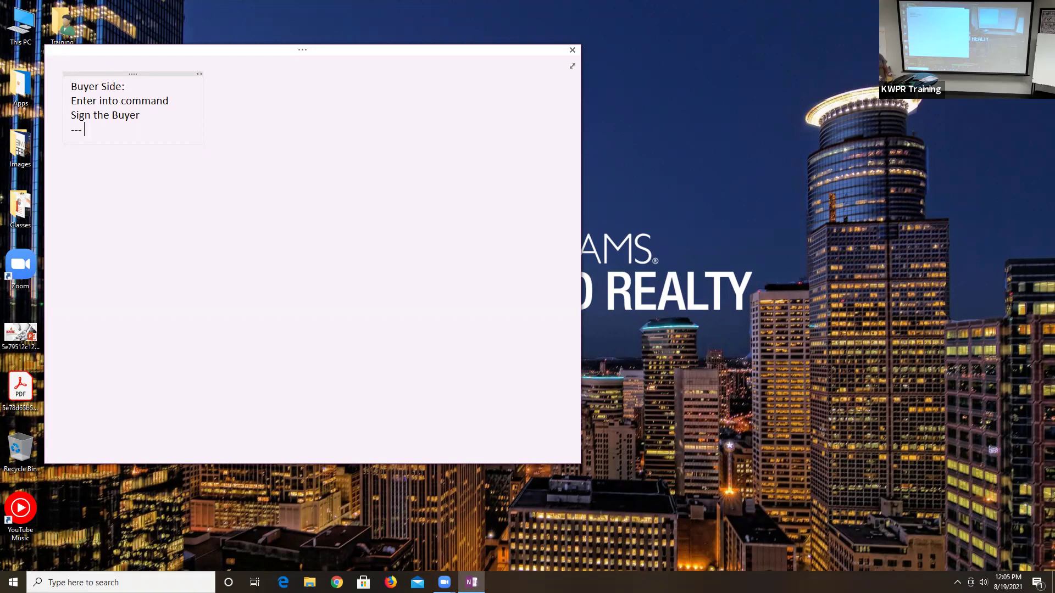
pyautogui.write('Send A')
pyautogui.press('BackSpace')
pyautogui.write('sig')
pyautogui.press('BackSpace')
pyautogui.press('BackSpace')
pyautogui.press('BackSpace')
pyautogui.write('a signed cop')
pyautogui.press('BackSpace')
pyautogui.write('y of contract ans')
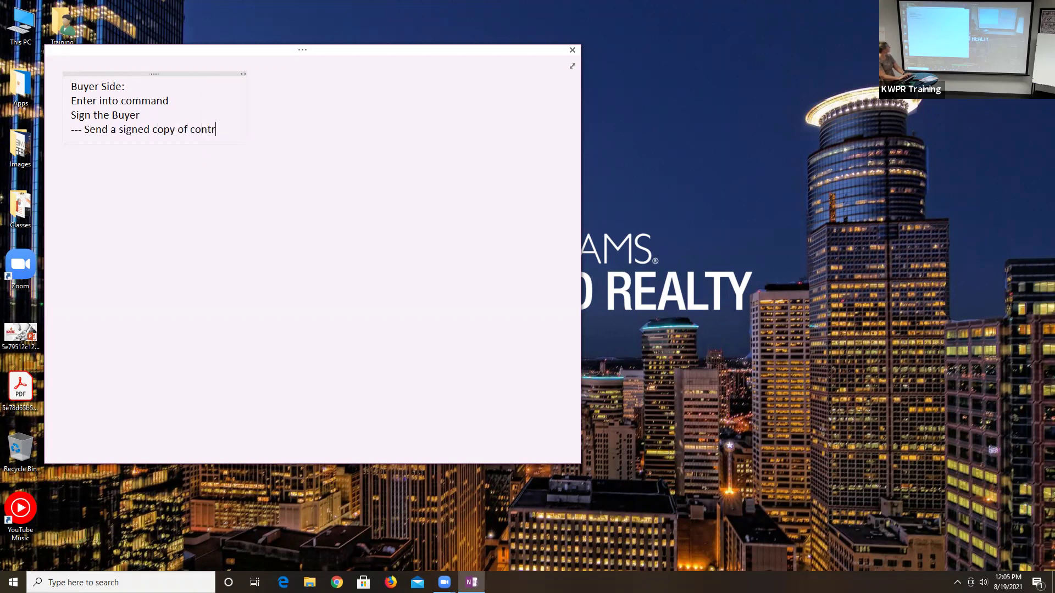
pyautogui.press('BackSpace')
pyautogui.press('BackSpace')
pyautogui.write('d fun little')
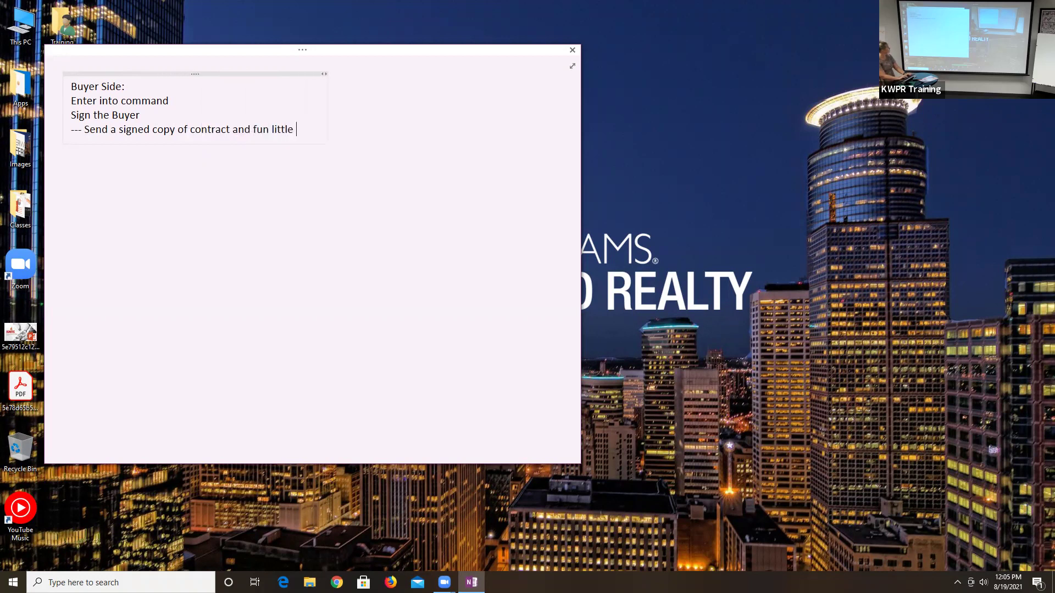
pyautogui.write('te')
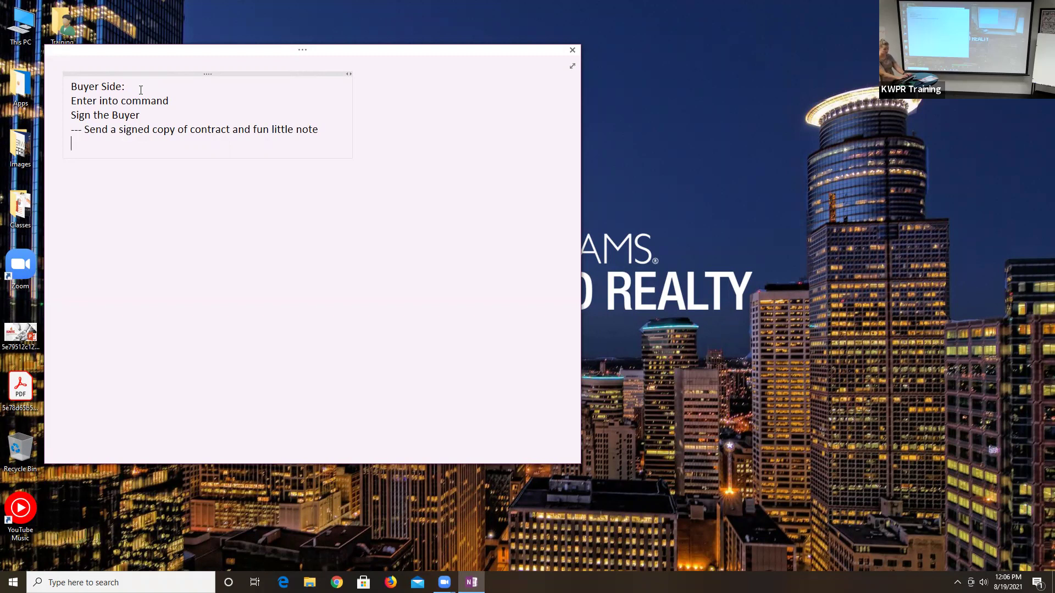
# Add the lines "Accepted offer", "Submitting in command" and "Lender. Title. Clients" to the list
pyautogui.write('Accepted offer')
pyautogui.press('Return')
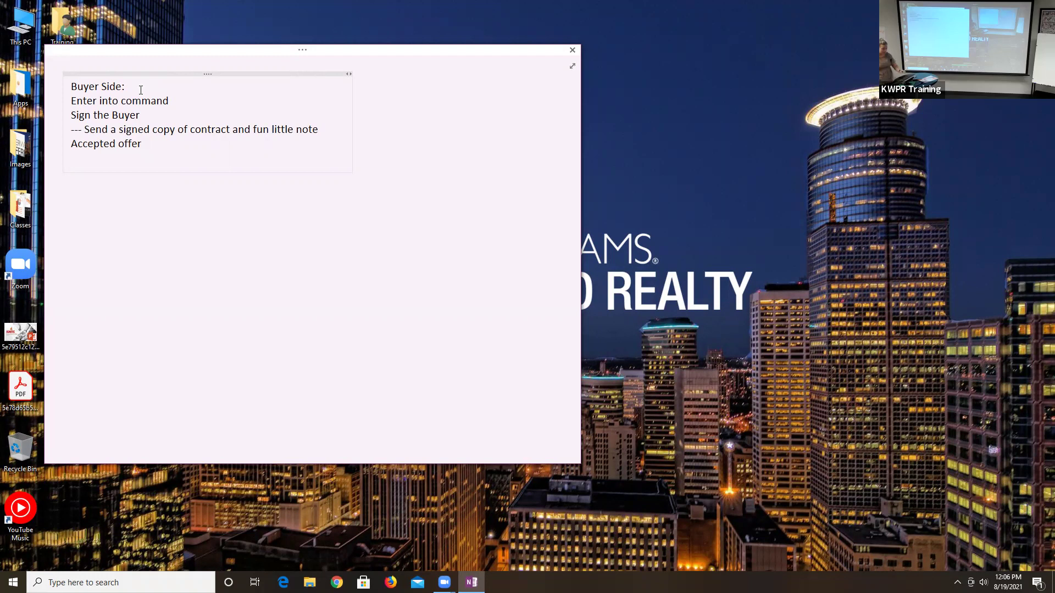
pyautogui.write('su')
pyautogui.press('BackSpace')
pyautogui.write('bmitti')
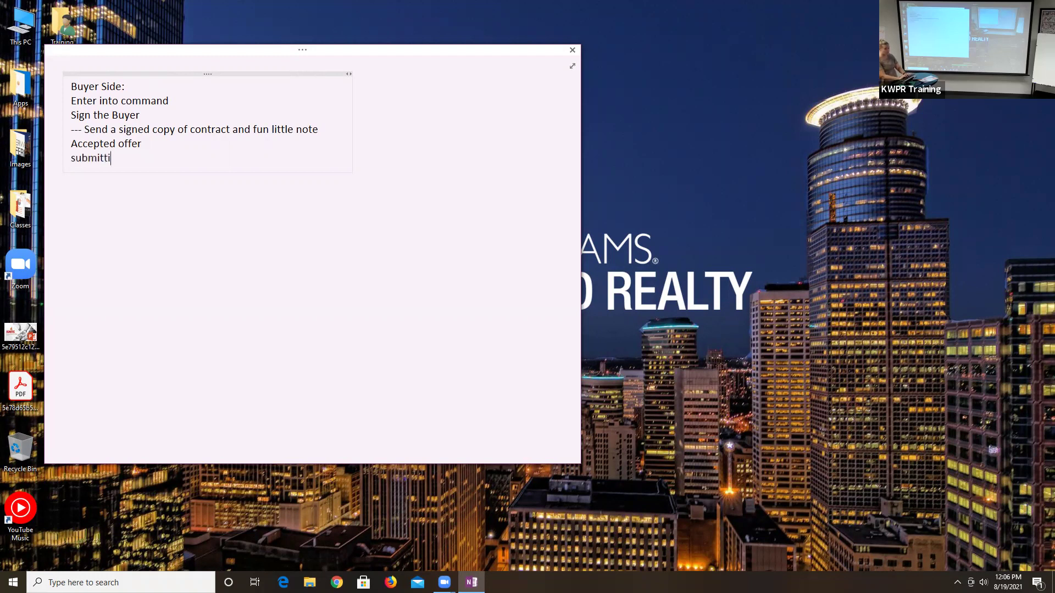
pyautogui.write('ng in com')
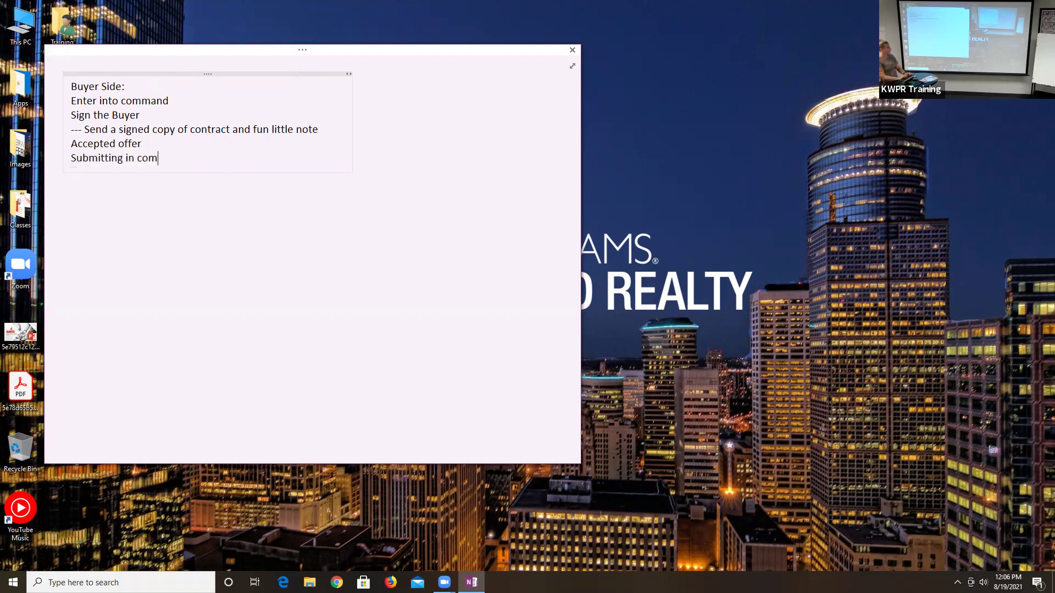
pyautogui.write('mand Lender. Title. Clients ')
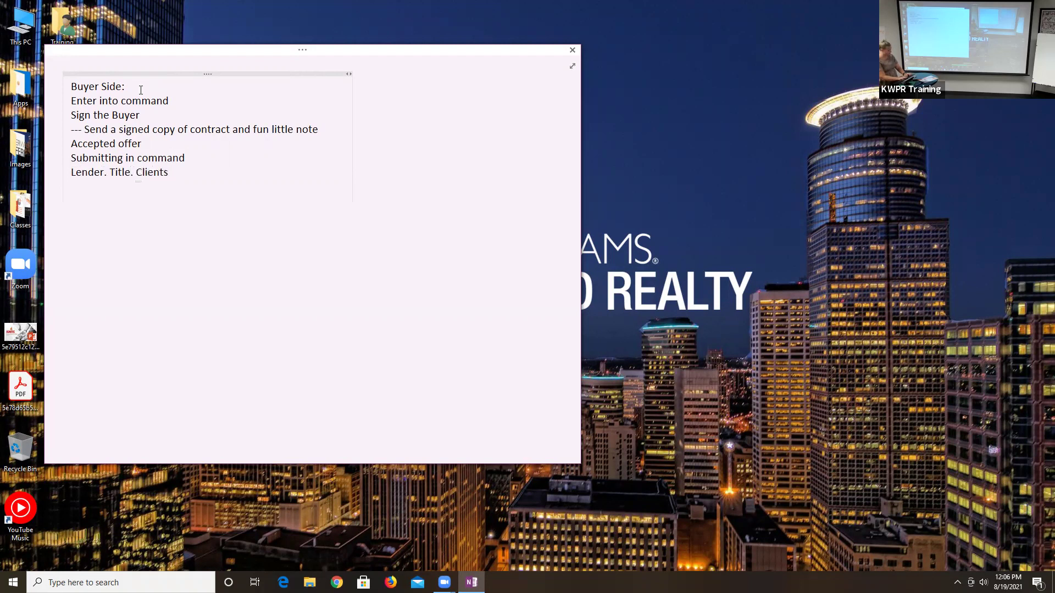
# Add the sub-item "--- send congrats email" under "Lender. Title. Clients" and start a new line
pyautogui.write('---')
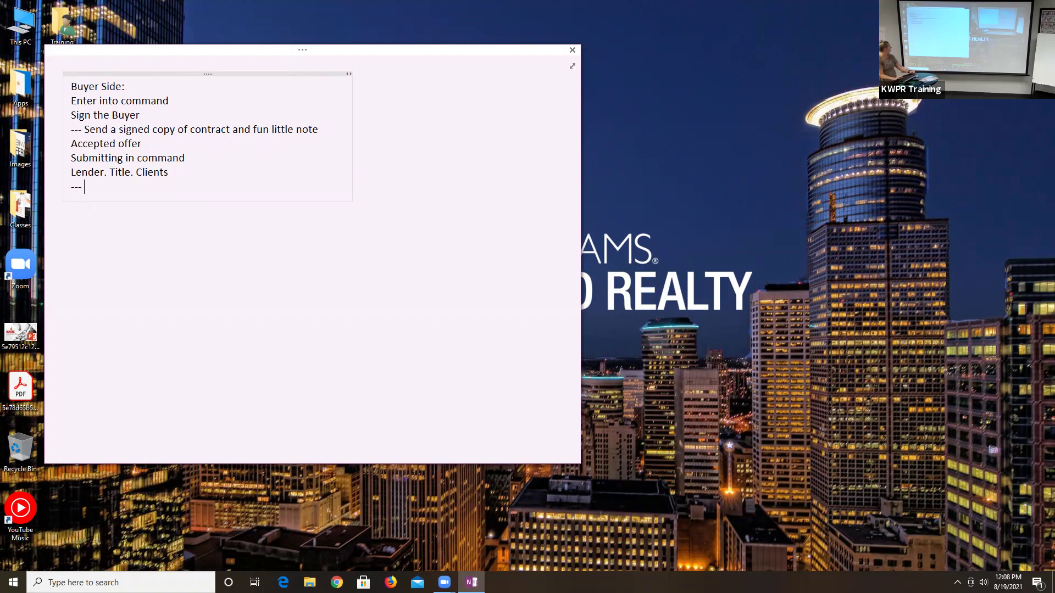
pyautogui.write('send c')
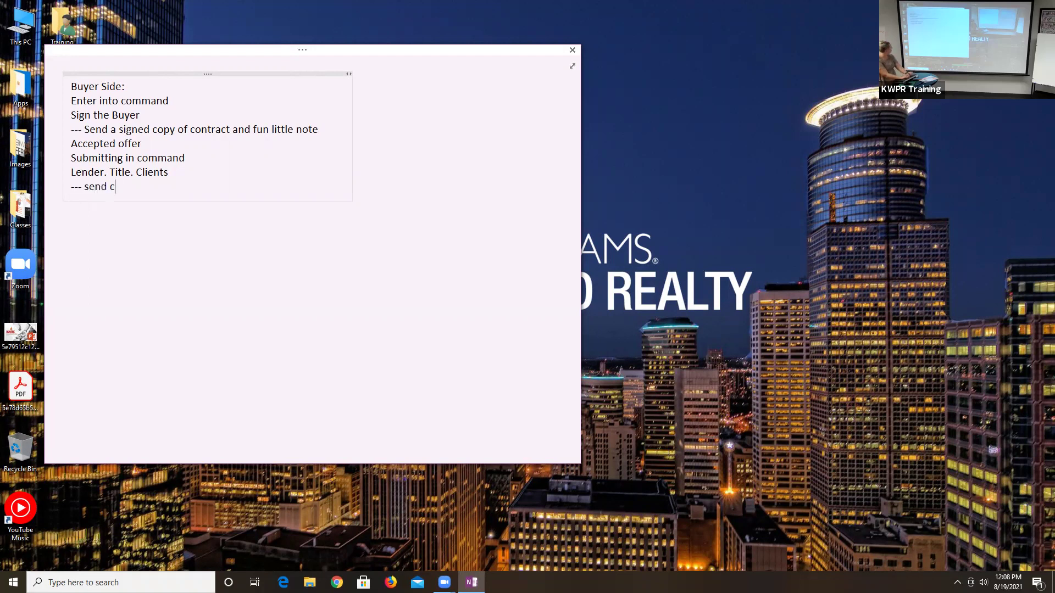
pyautogui.write('ongrats email')
pyautogui.press('Return')
# Add the line "Inspection" with the sub-items "--starbucks" and "-- sweet treat" beneath it
pyautogui.write('Inspectiom')
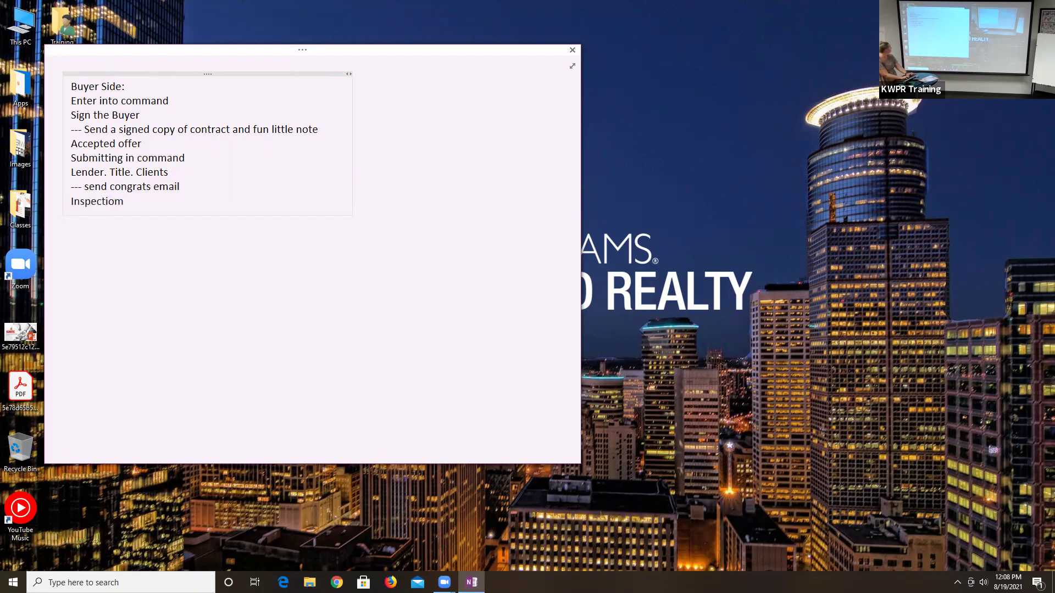
pyautogui.press('BackSpace')
pyautogui.write('n')
pyautogui.press('Return')
pyautogui.write('--')
pyautogui.write('starbucks')
pyautogui.press('Return')
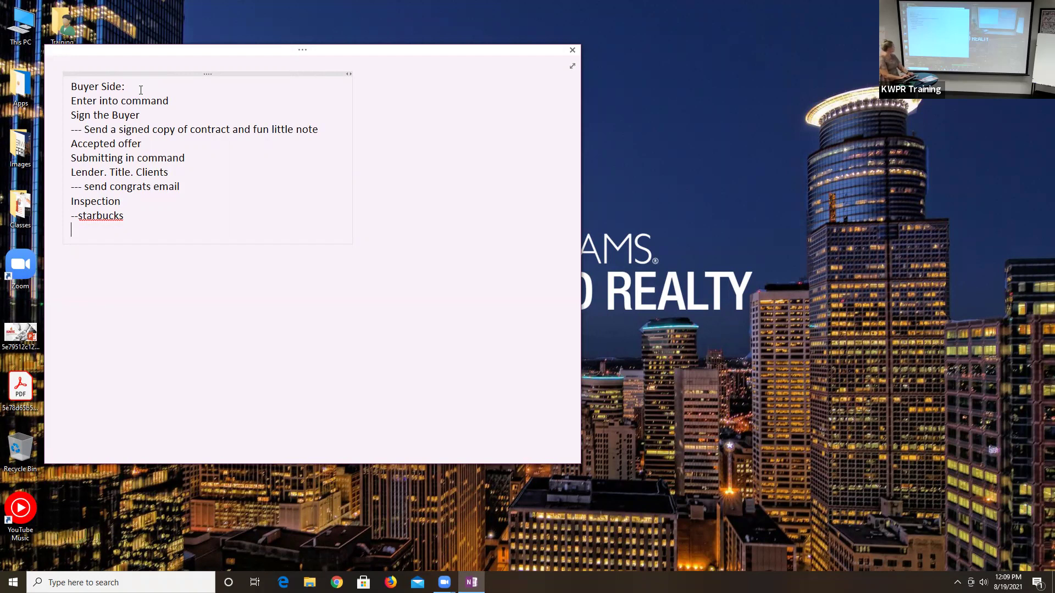
pyautogui.write('-- swee')
pyautogui.write('t trat')
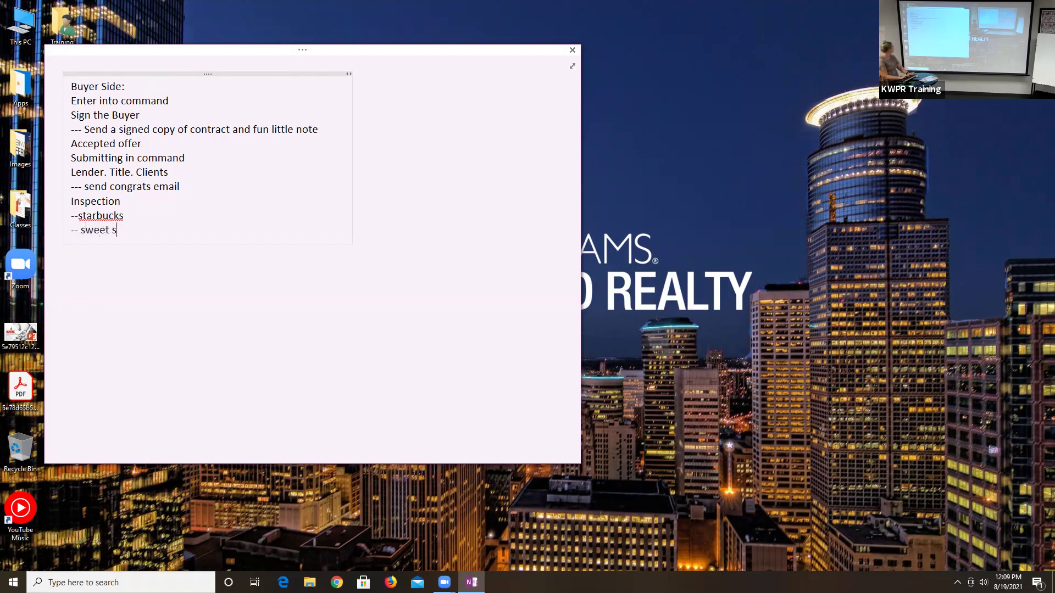
pyautogui.press('BackSpace')
pyautogui.press('BackSpace')
pyautogui.write('eat')
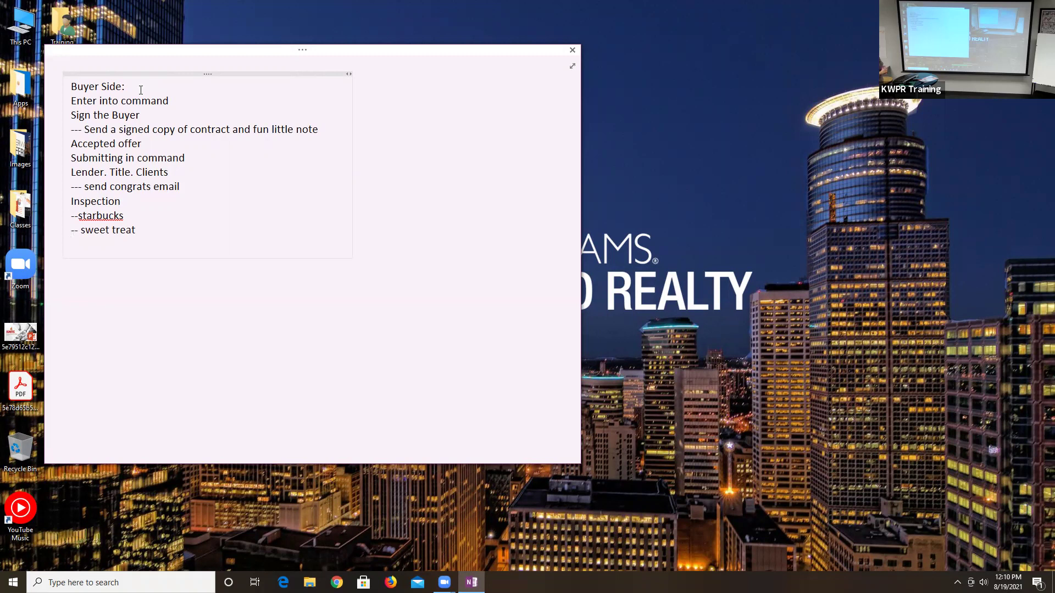
# Add the line "Negociating inspection items" with the sub-item "-- read through inspection" beneath it
pyautogui.write('Nego')
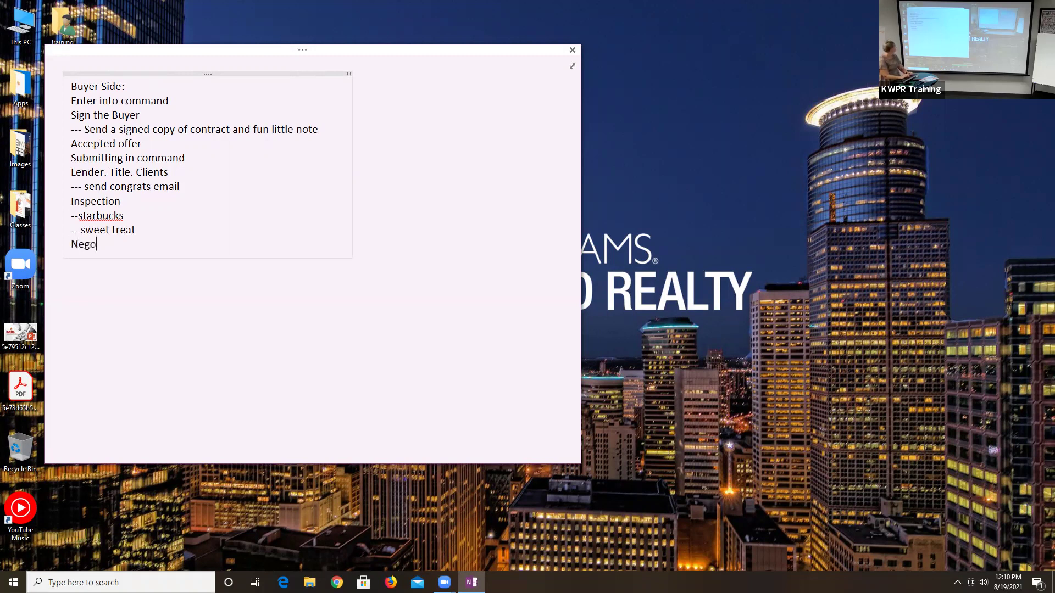
pyautogui.write('ciating inspection items')
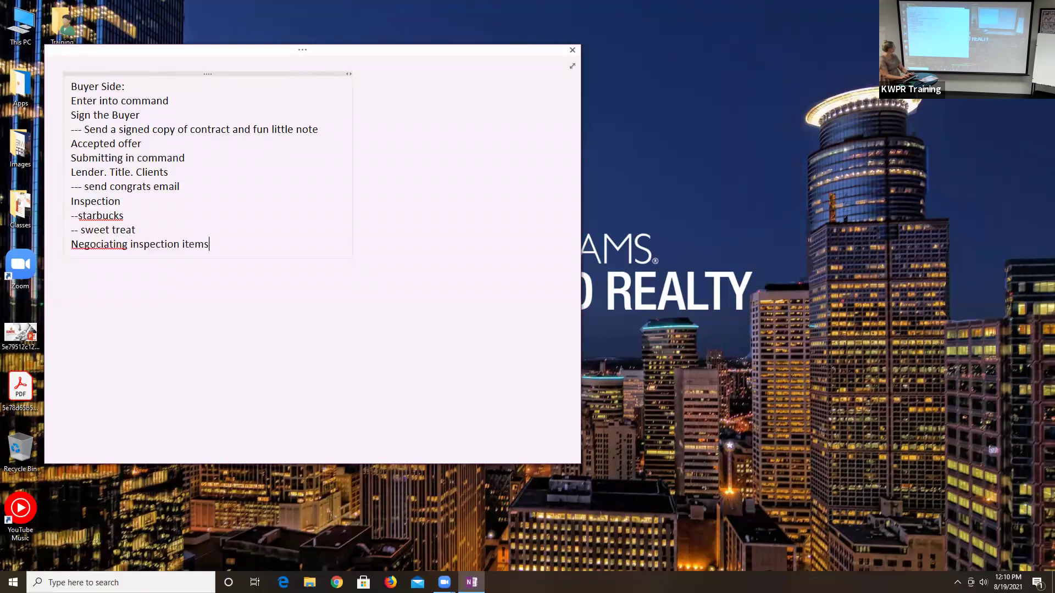
pyautogui.press('Return')
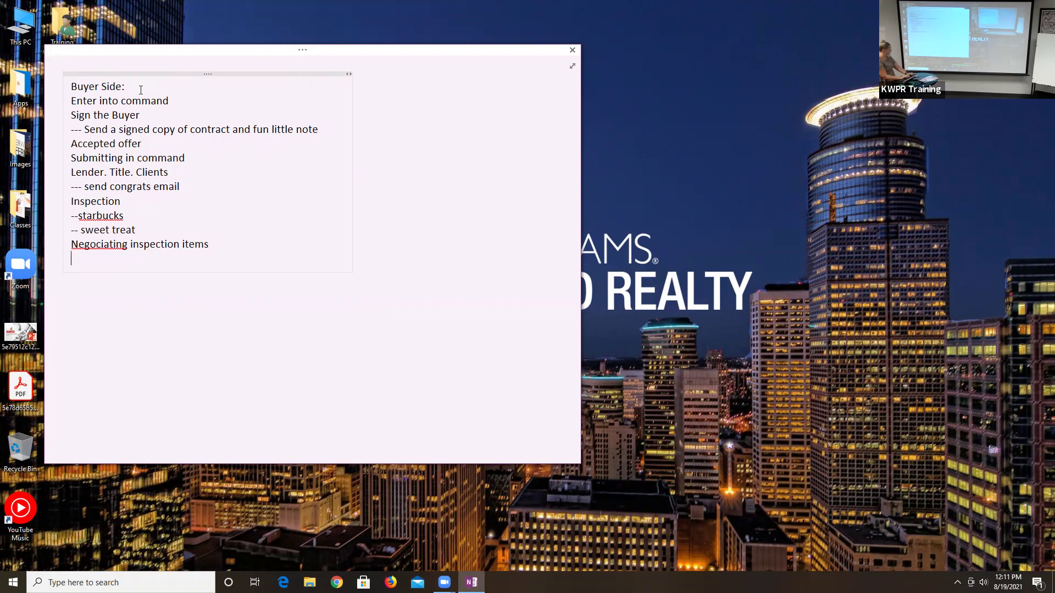
pyautogui.write('read through ins')
pyautogui.press('BackSpace')
pyautogui.write('pections')
pyautogui.press('BackSpace')
pyautogui.press('BackSpace')
pyautogui.write('n')
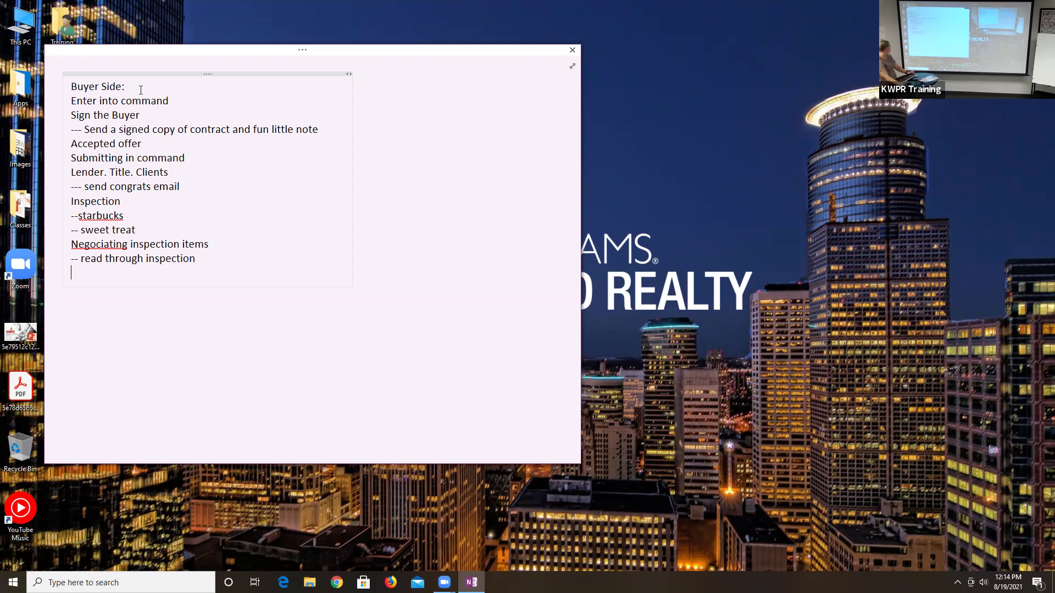
# Correct the misspelled "Negociating" to "Negotiating" and add the sub-item "-- Friday check in email" after "-- read through inspection"
pyautogui.rightClick(110, 244)
pyautogui.click(242, 260)
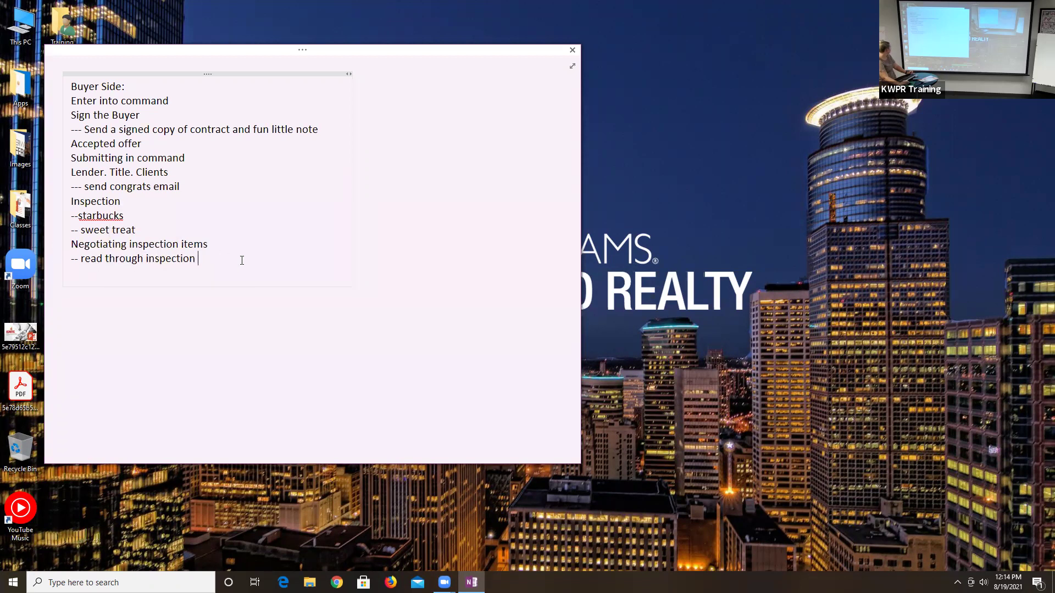
pyautogui.press('Return')
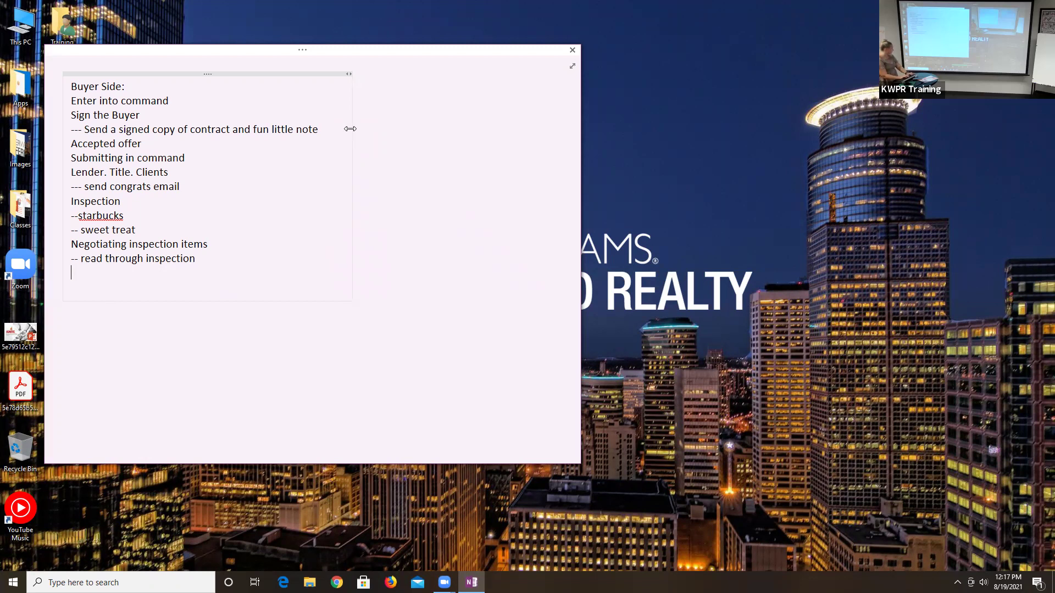
pyautogui.write('-- Friday check in email')
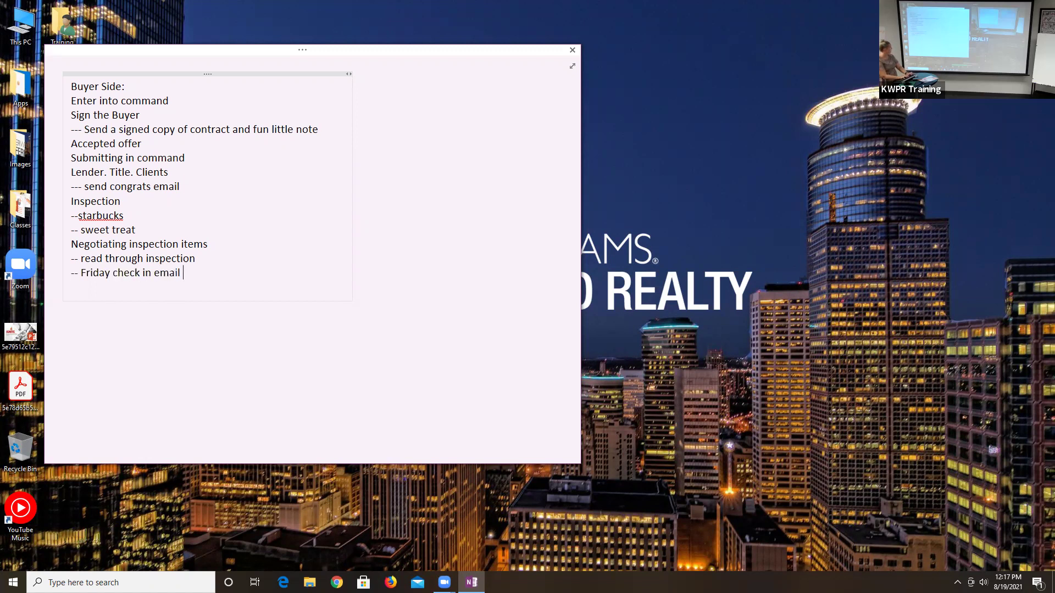
pyautogui.press('Return')
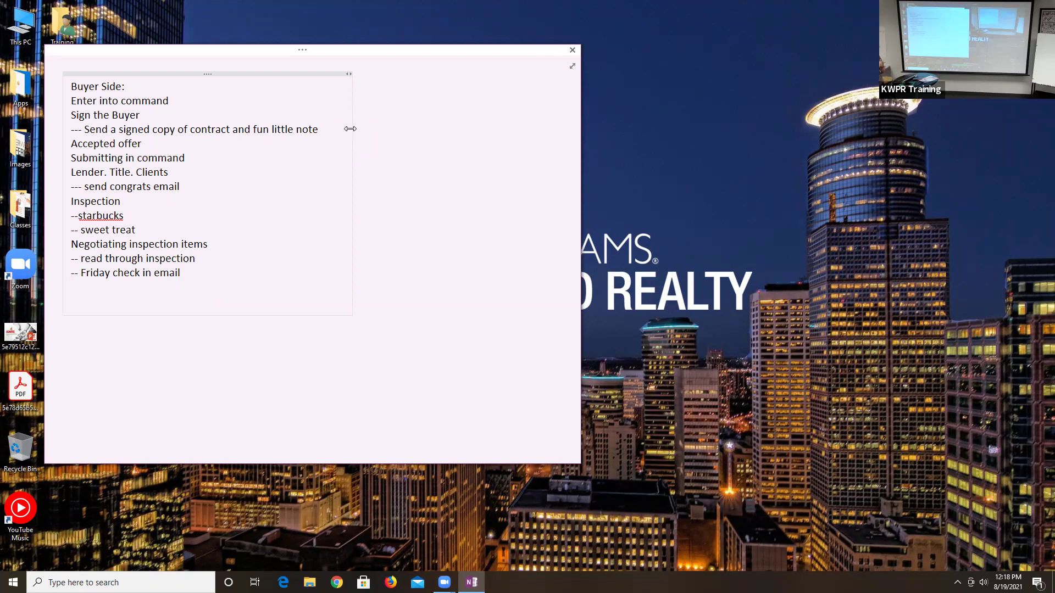
# Add the line "Appraisal" with the sub-item "-- checkin letting them know good to go" beneath it
pyautogui.write('Appr')
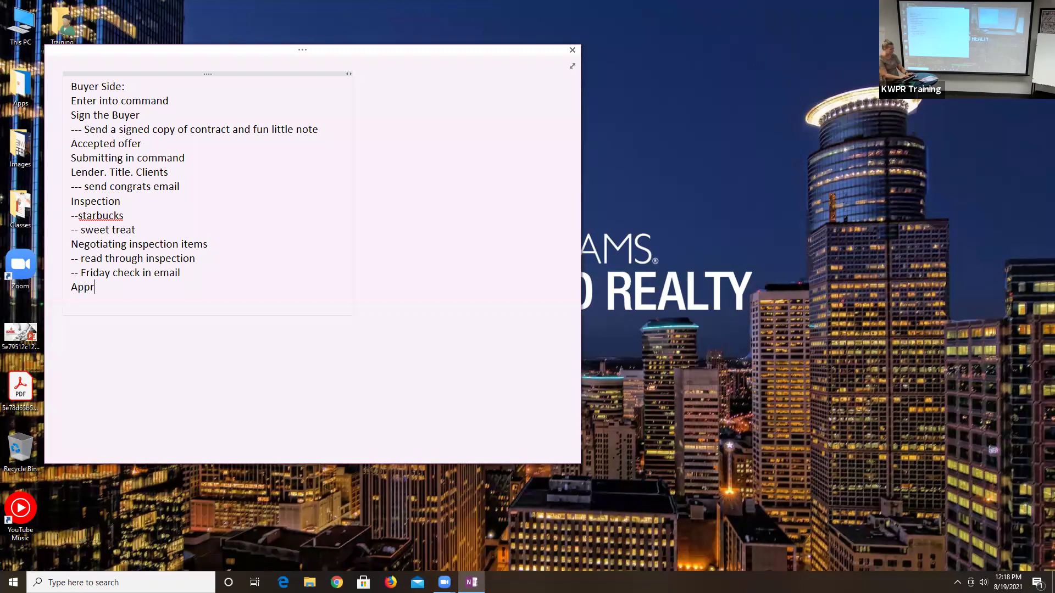
pyautogui.write('aisal;')
pyautogui.press('BackSpace')
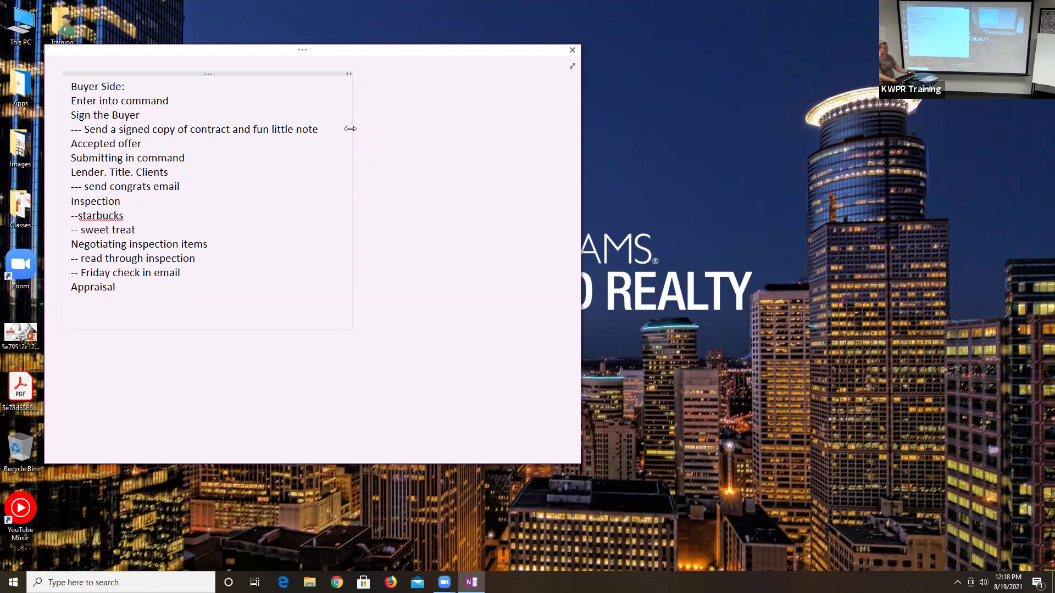
pyautogui.write('--')
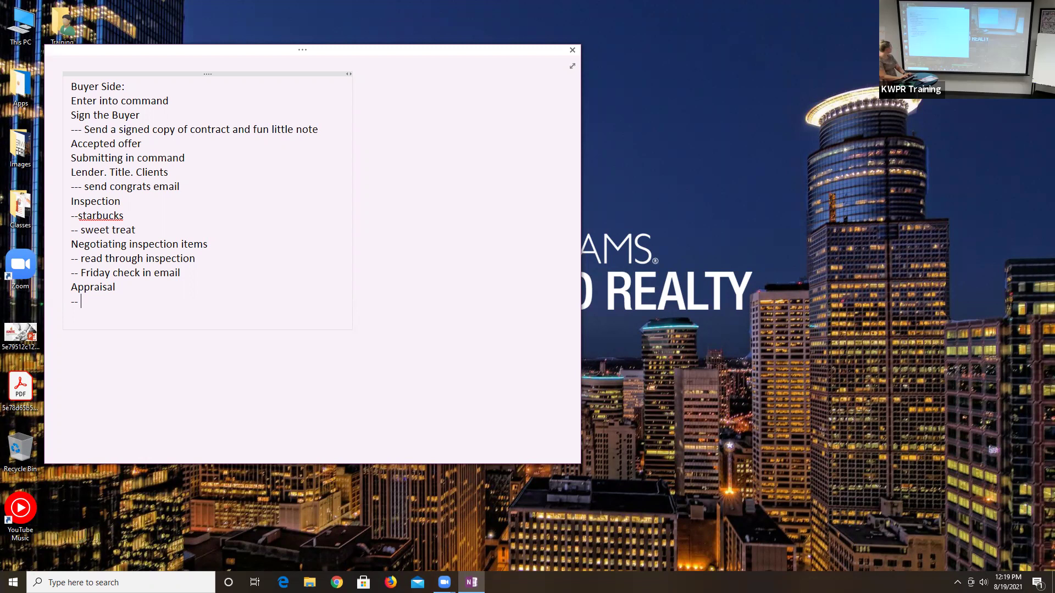
pyautogui.write('checkin letting the')
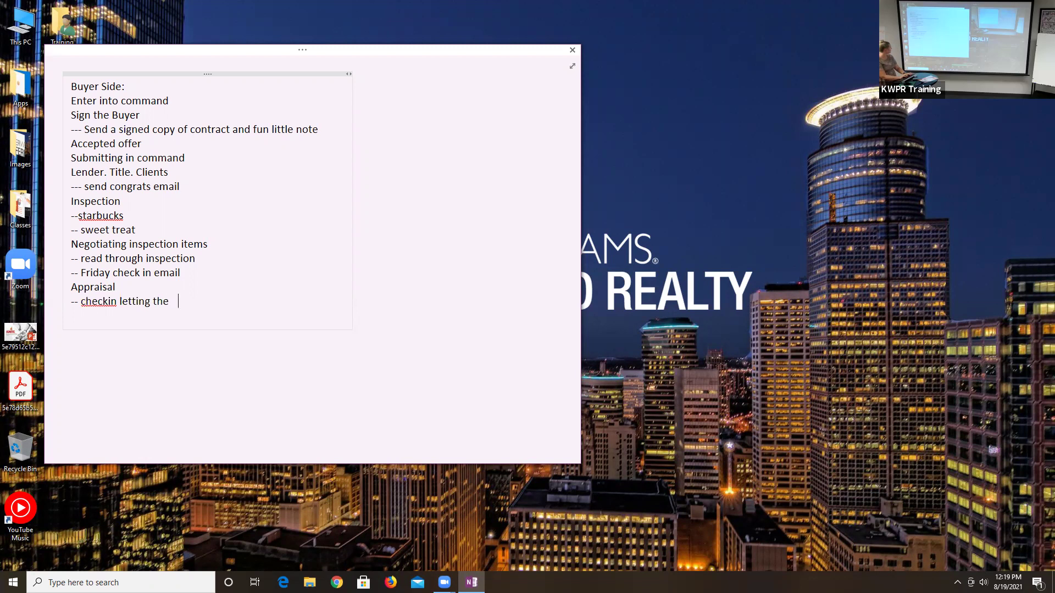
pyautogui.press('BackSpace')
pyautogui.write('m know good to go')
pyautogui.press('Return')
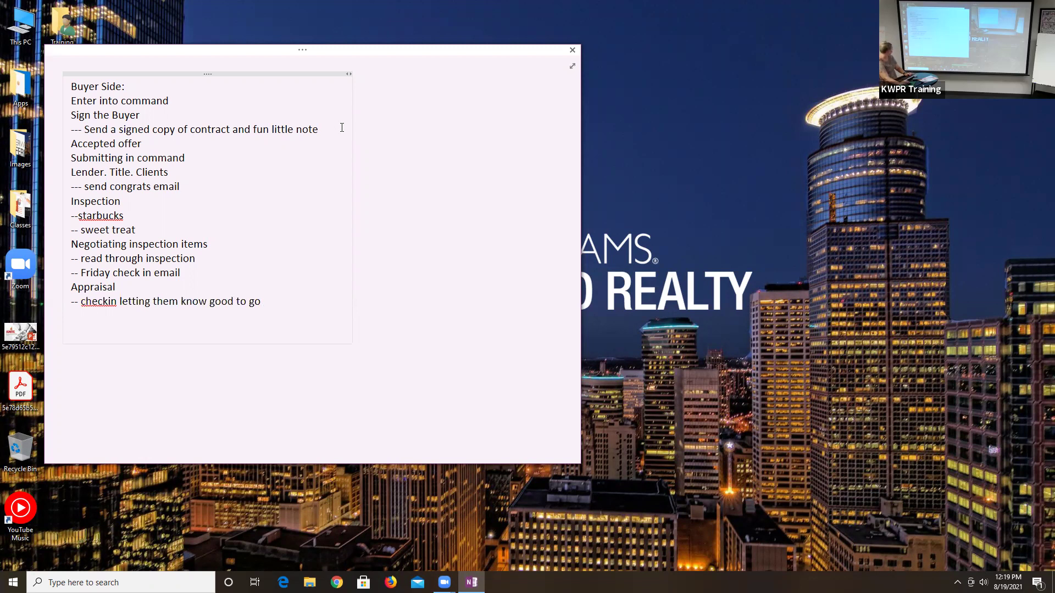
# Correct the flagged word "checkin" to "checking" in the sub-item under "Appraisal"
pyautogui.rightClick(94, 300)
pyautogui.click(107, 308)
pyautogui.click(101, 313)
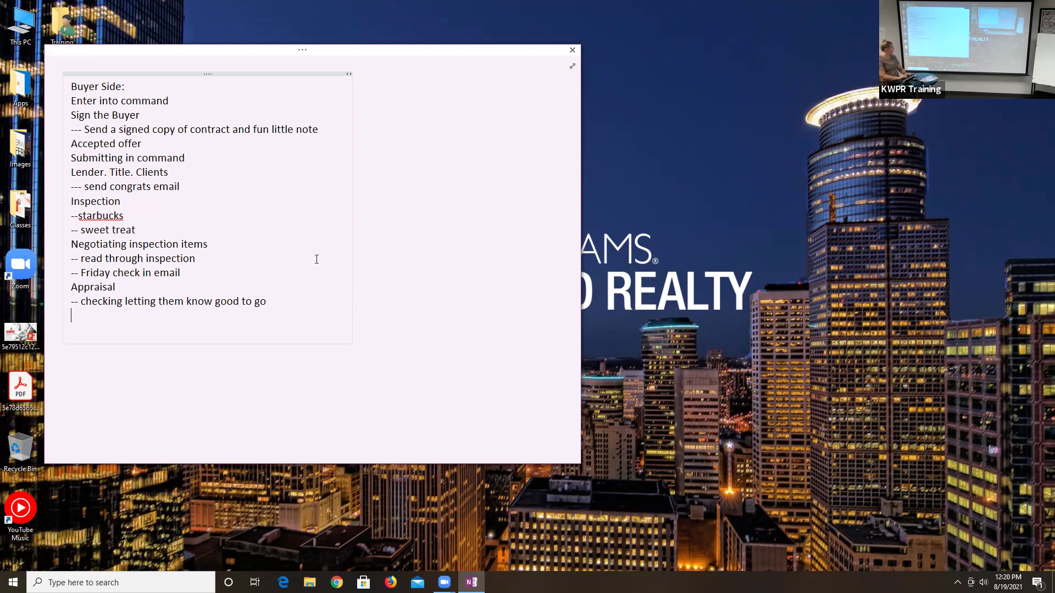
# Add the line "Closing" after the "Appraisal" sub-item and insert blank lines above it
pyautogui.write('Closing')
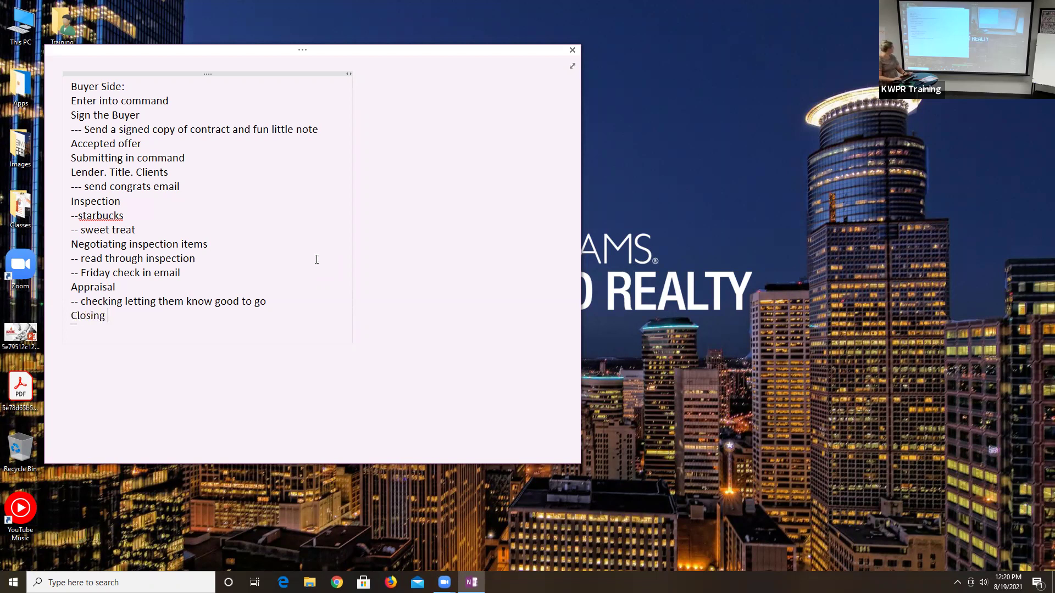
pyautogui.press('Left')
pyautogui.press('Left')
pyautogui.press('Left')
pyautogui.press('Return')
pyautogui.press('Return')
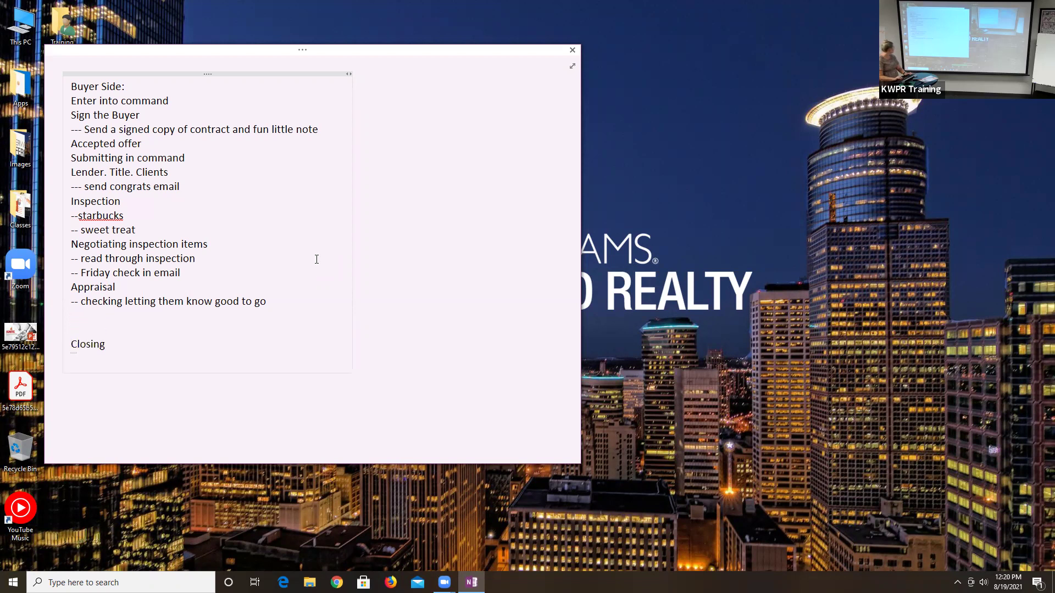
# Add the lines "Final Walk through" and "Utilities" above "Closing", leaving an empty line after them
pyautogui.write('Final Walk through')
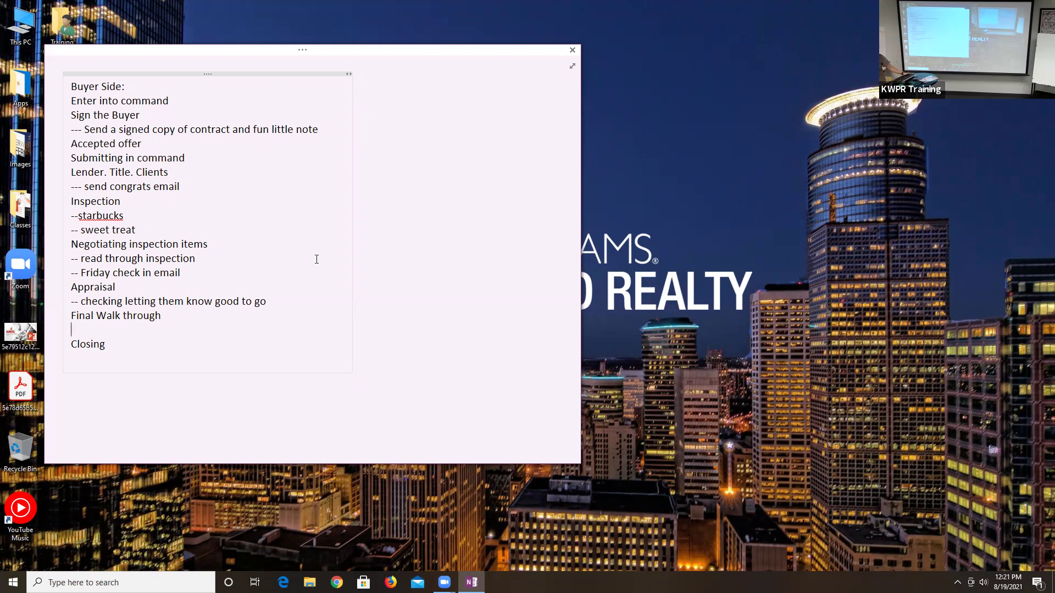
pyautogui.write('Utilities')
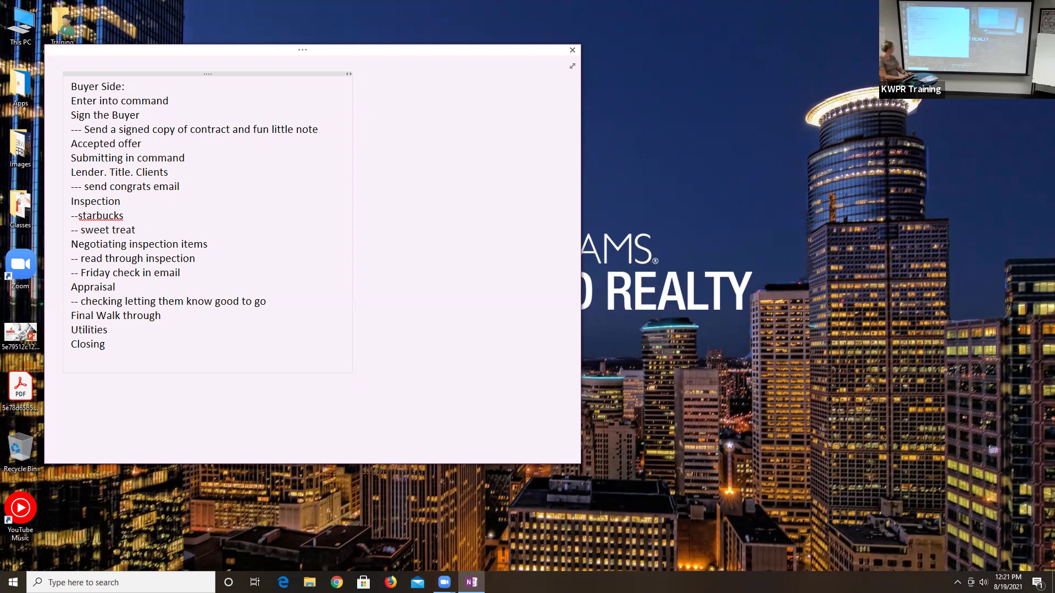
pyautogui.press('Return')
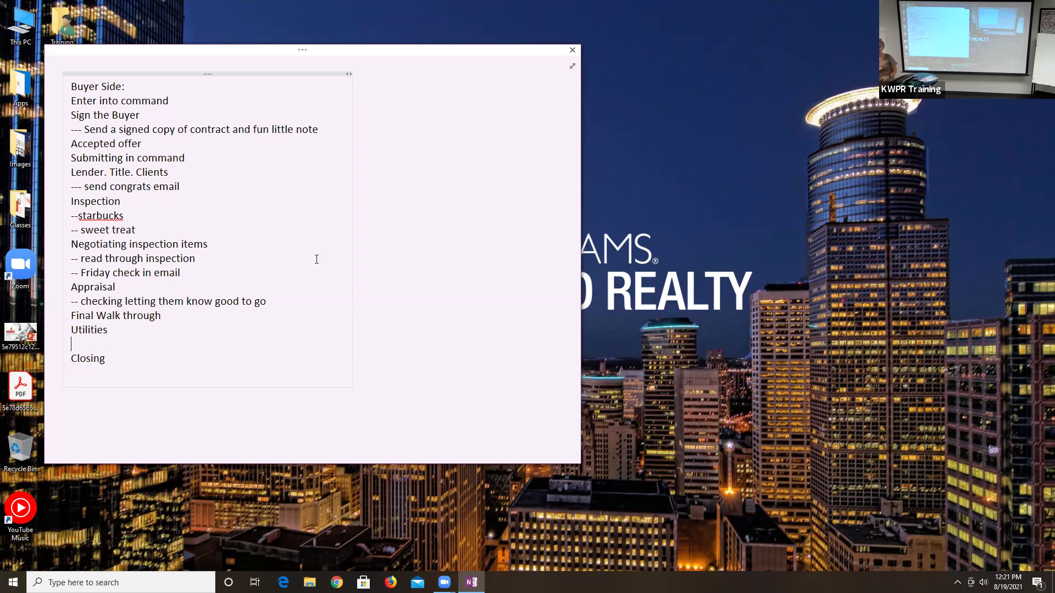
# Add the line "Altla REVIEW" above "Closing" with the sub-item "-- send a two week out email/phone call" beneath it
pyautogui.write('Altla')
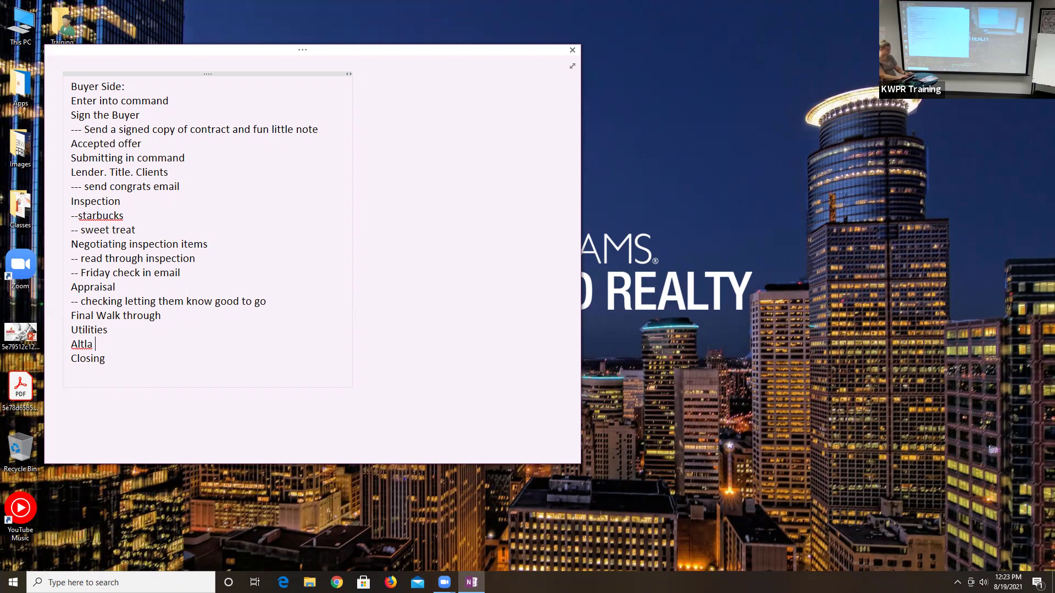
pyautogui.write('REVIEW')
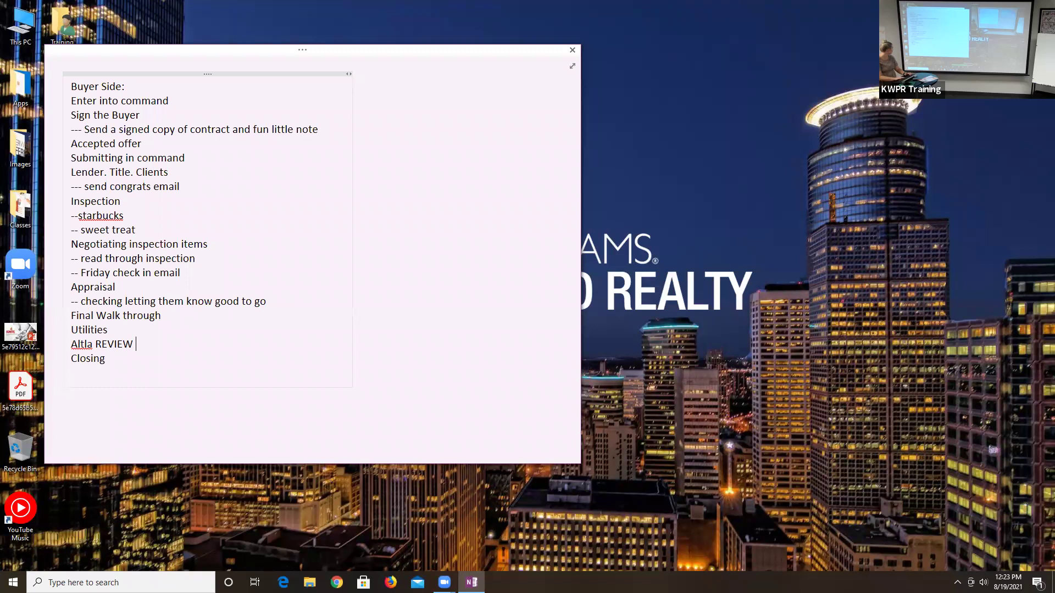
pyautogui.press('Return')
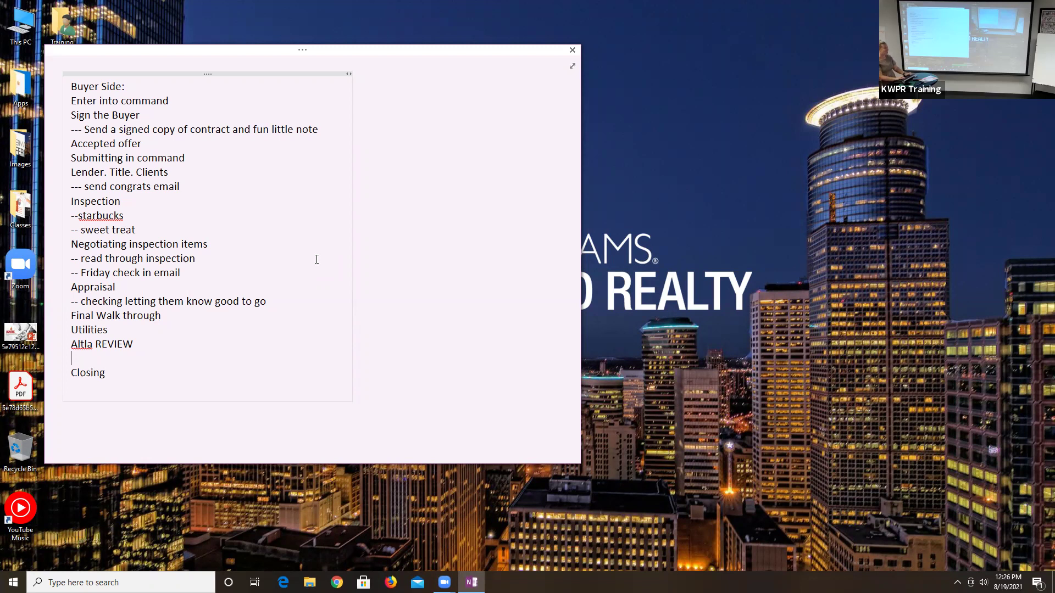
pyautogui.write('- send a two week out email/phone call')
pyautogui.press('Down')
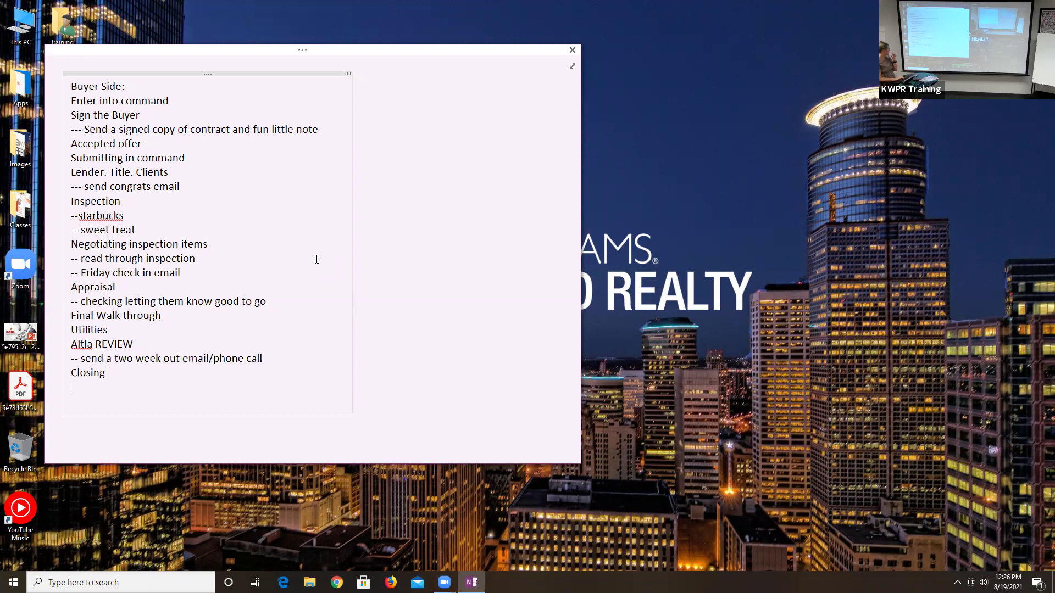
# Add the sub-item "--closing gift - review - referral" under "Closing"
pyautogui.press('Return')
pyautogui.write('cl')
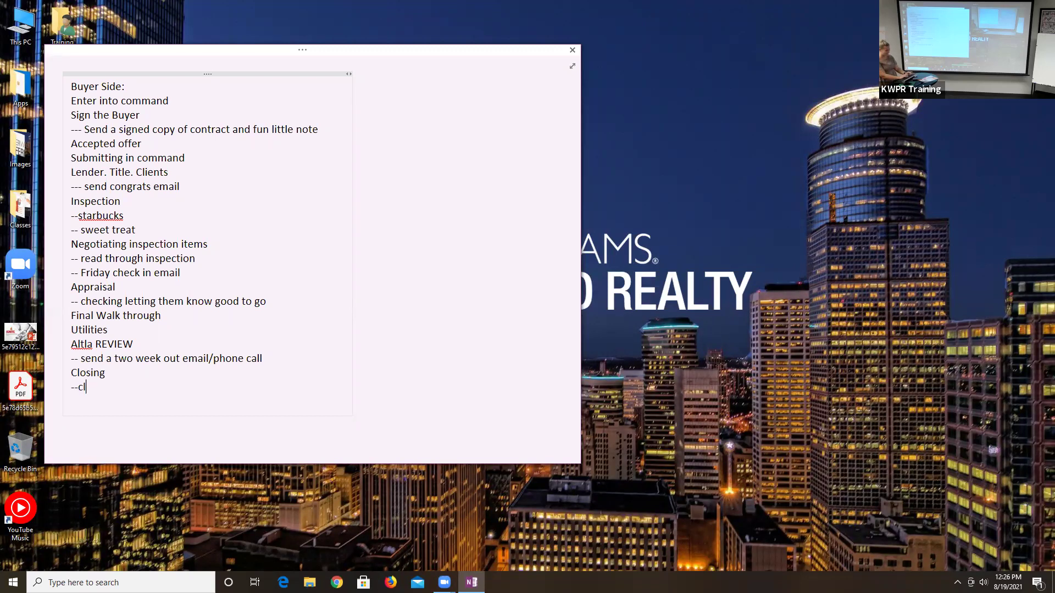
pyautogui.write('osing gift - review ')
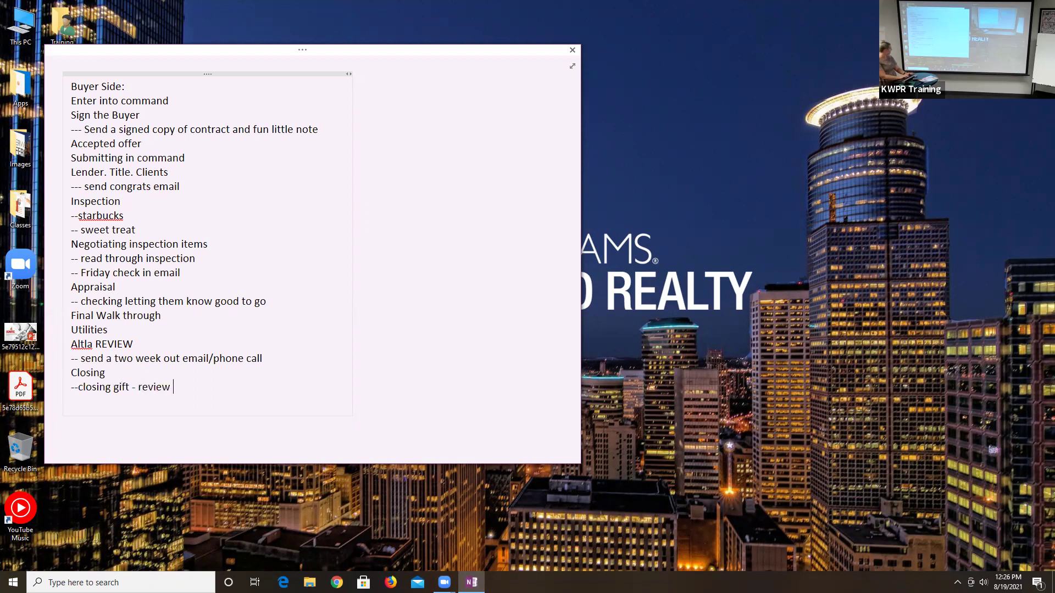
pyautogui.write('- referral')
pyautogui.press('Return')
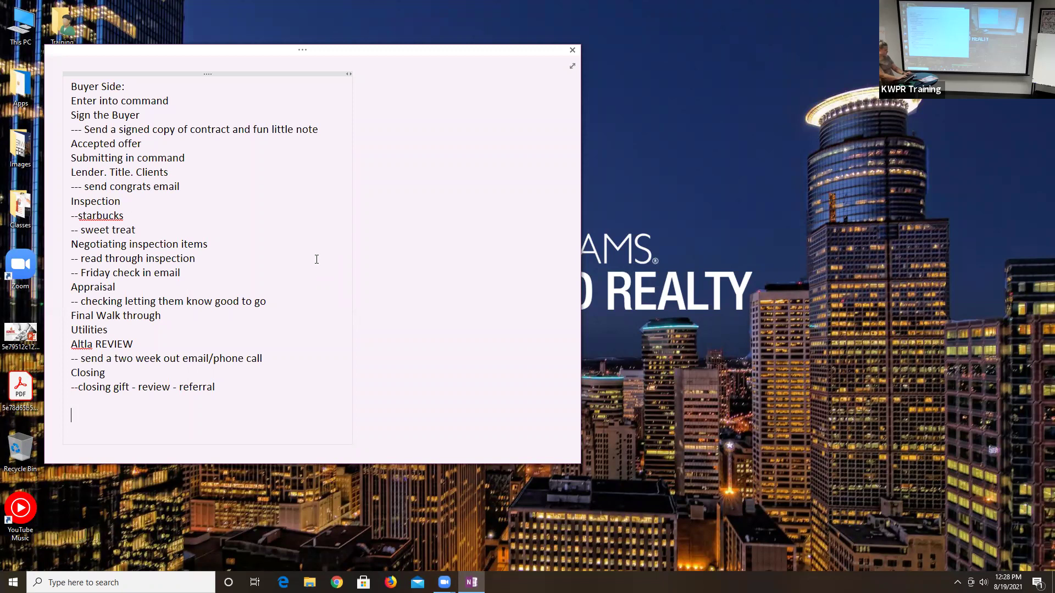
# Add the line "File close email" below the "Closing" section, separated by a blank line, and start a new line
pyautogui.press('Return')
pyautogui.press('Return')
pyautogui.write('File close email')
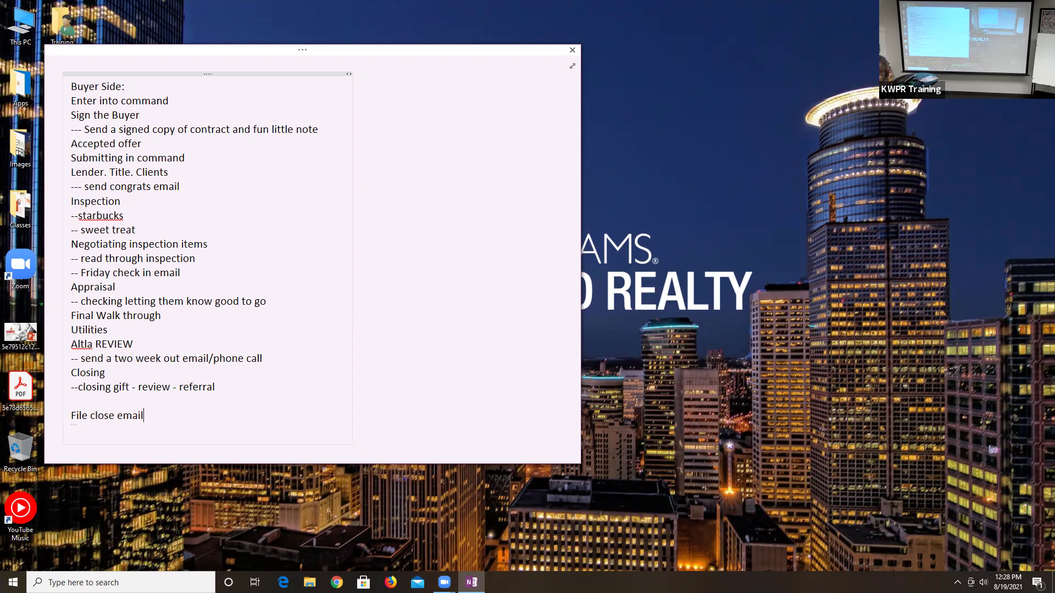
pyautogui.press('Return')
pyautogui.scroll(-1, 316, 258)
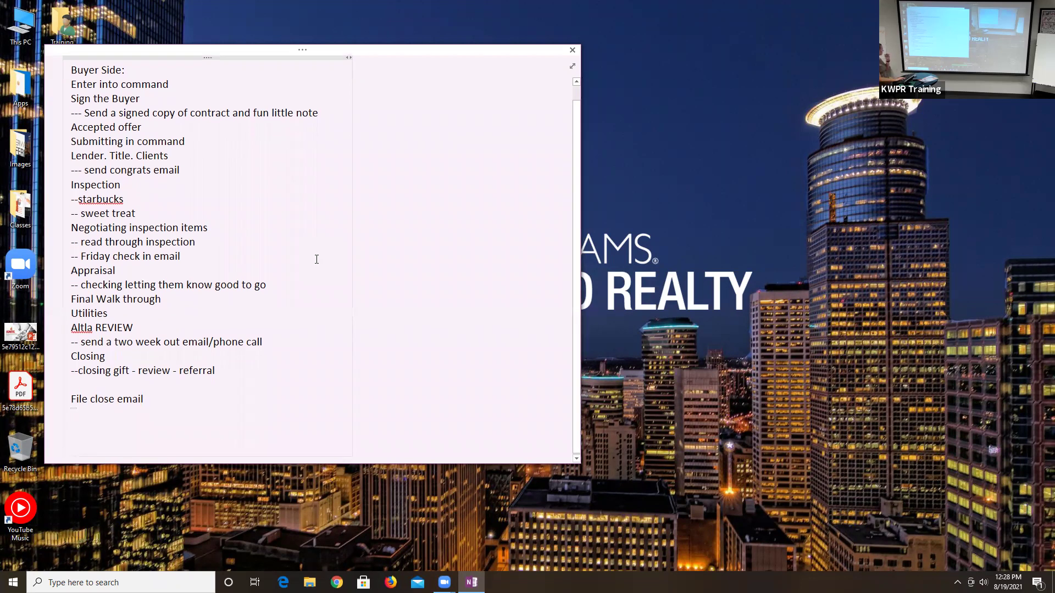